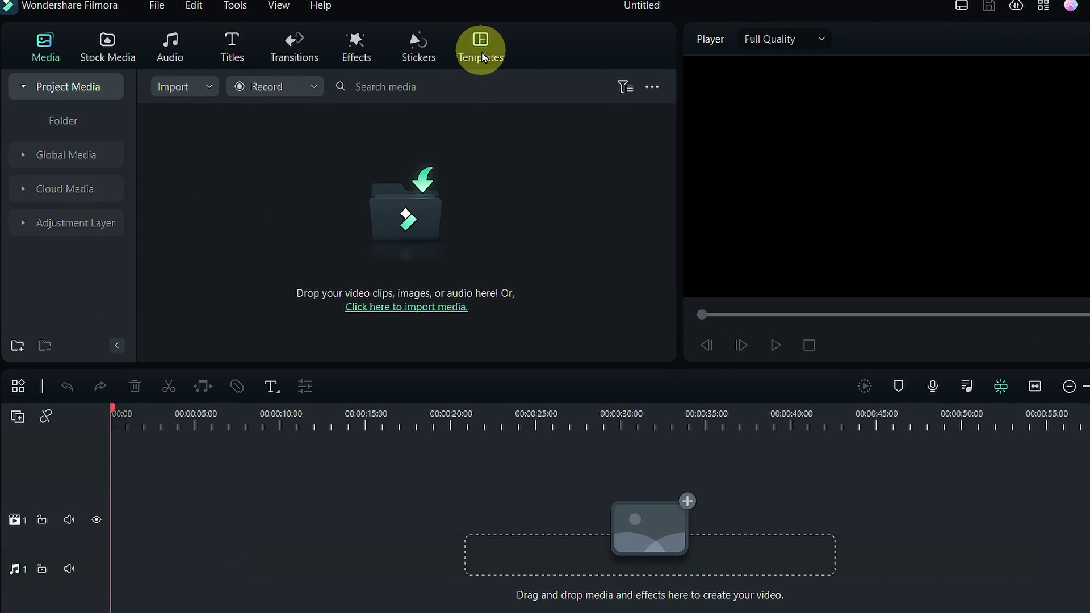
Browse the Split Screen layouts and the Christmas, Sports, Travel and Announcement template categories.
{"action": "left_click", "coordinate": [482, 57]}
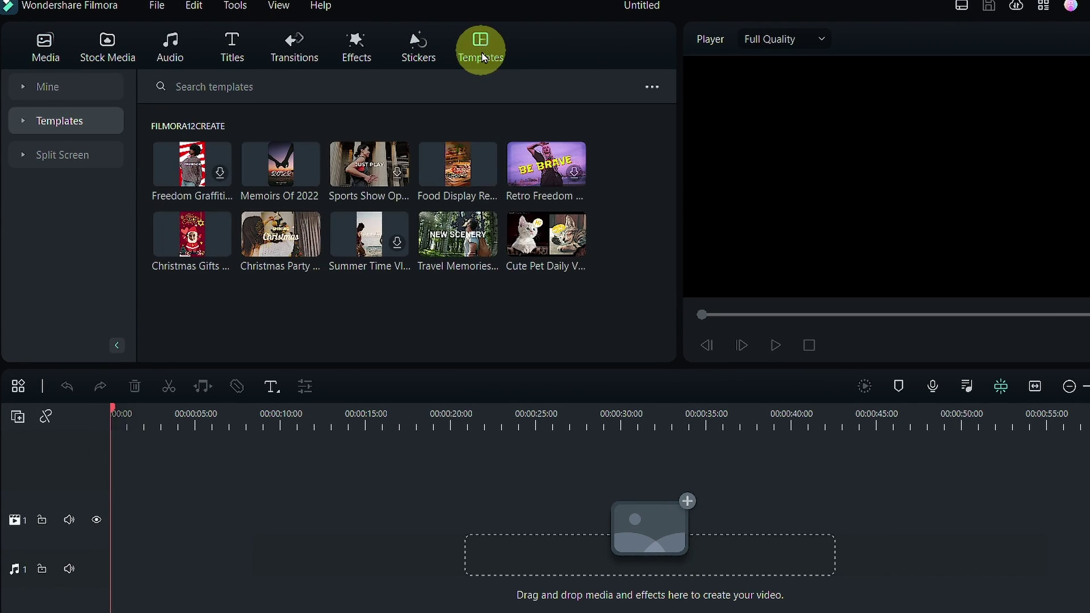
{"action": "left_click", "coordinate": [25, 152]}
{"action": "left_click", "coordinate": [23, 152]}
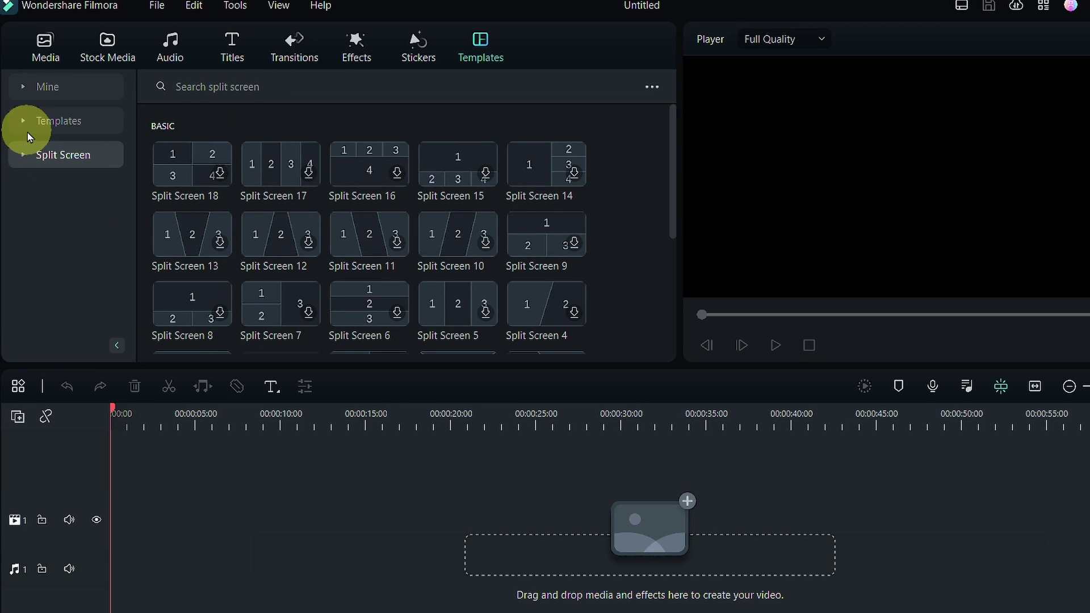
{"action": "left_click", "coordinate": [25, 124]}
{"action": "left_click", "coordinate": [55, 123]}
{"action": "left_click", "coordinate": [55, 124]}
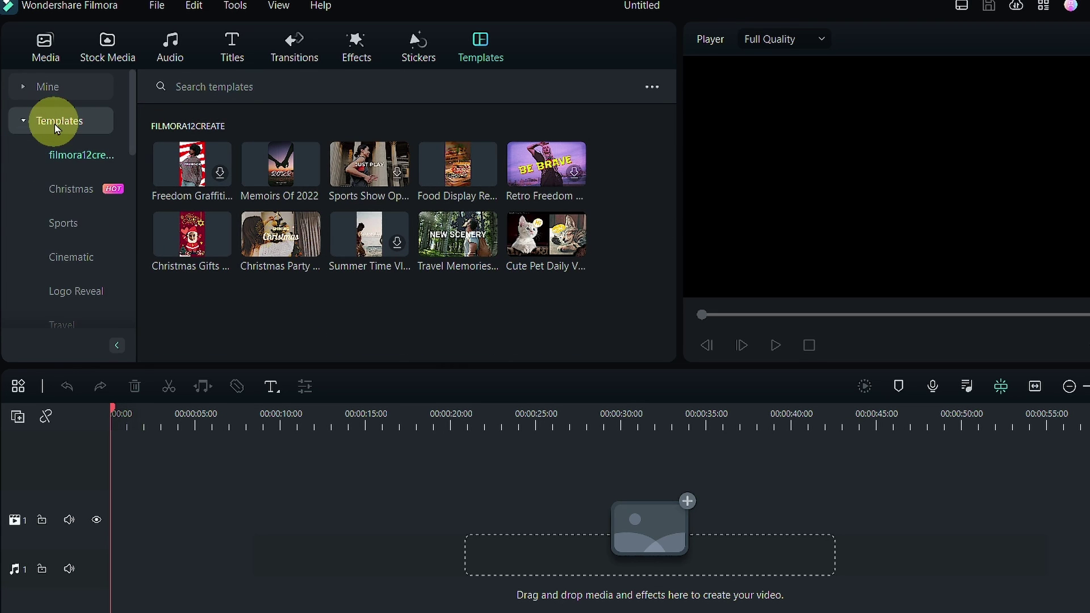
{"action": "left_click", "coordinate": [65, 191]}
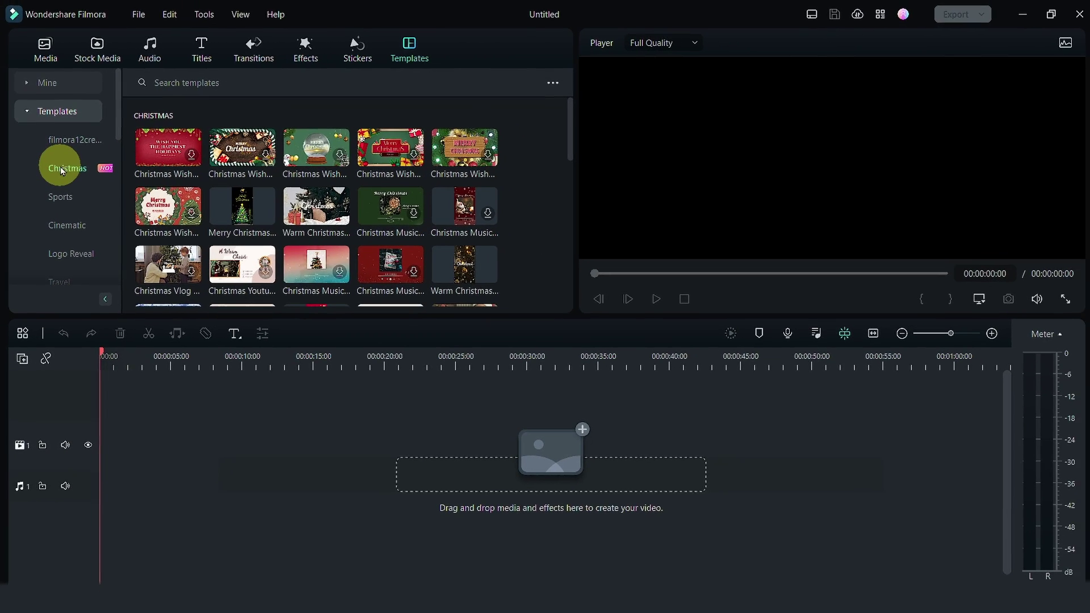
{"action": "left_click", "coordinate": [68, 203]}
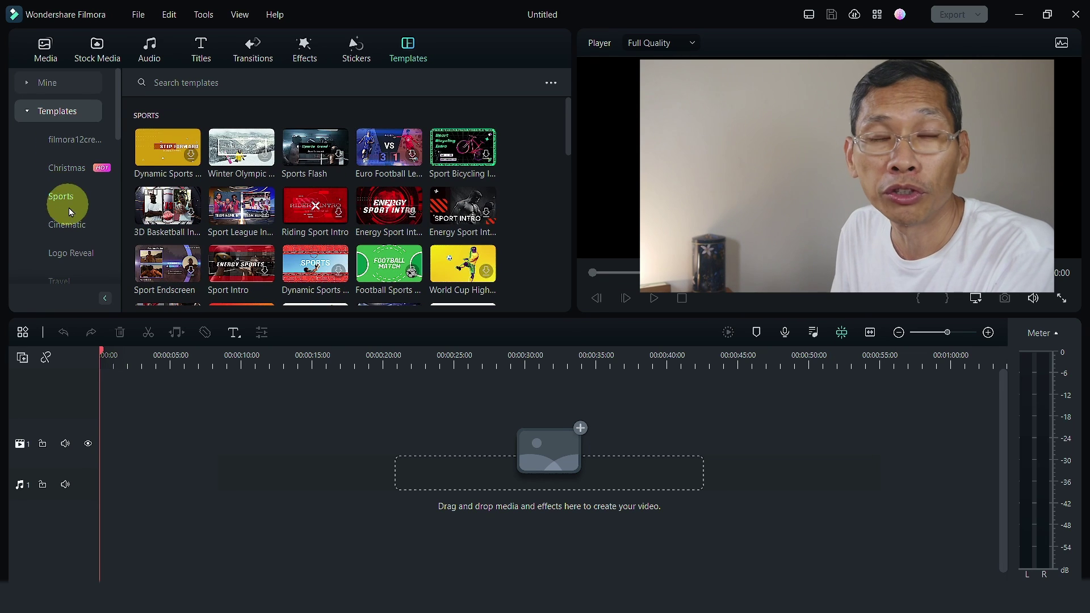
{"action": "scroll", "coordinate": [77, 236], "scroll_direction": "down", "scroll_amount": 2}
{"action": "left_click", "coordinate": [75, 225]}
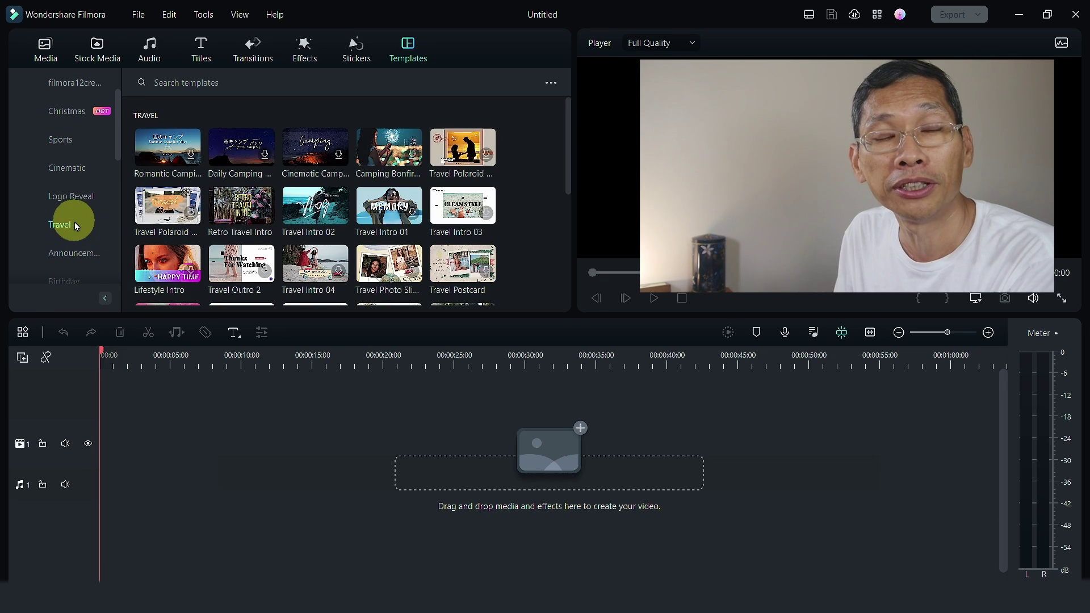
{"action": "left_click", "coordinate": [72, 250]}
{"action": "scroll", "coordinate": [73, 198], "scroll_direction": "up", "scroll_amount": 2}
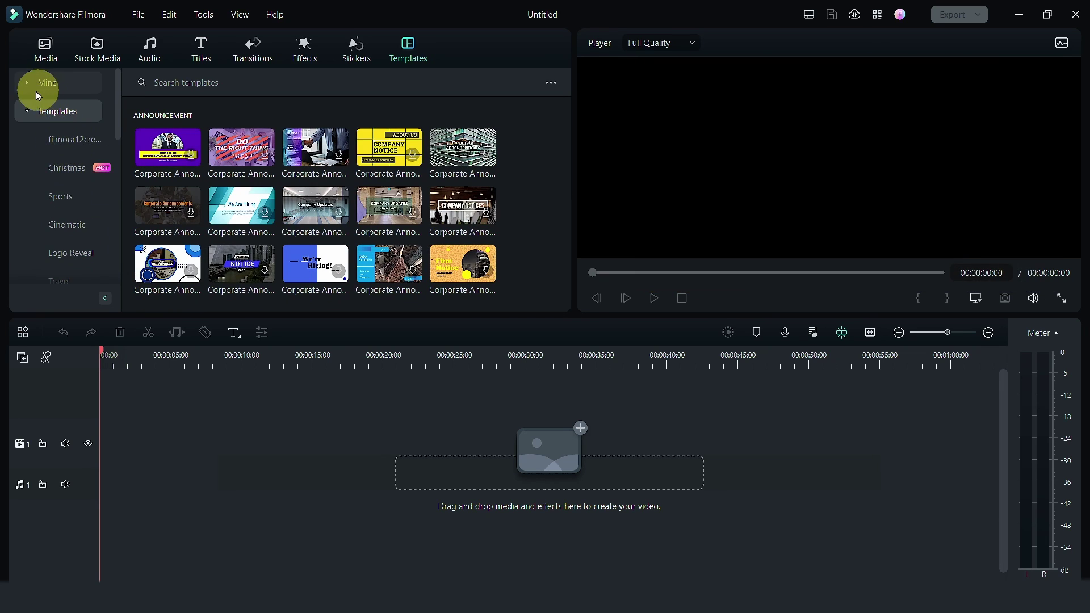
Show the 17 downloaded templates under Mine > Downloads.
{"action": "left_click", "coordinate": [37, 85]}
{"action": "left_click", "coordinate": [66, 142]}
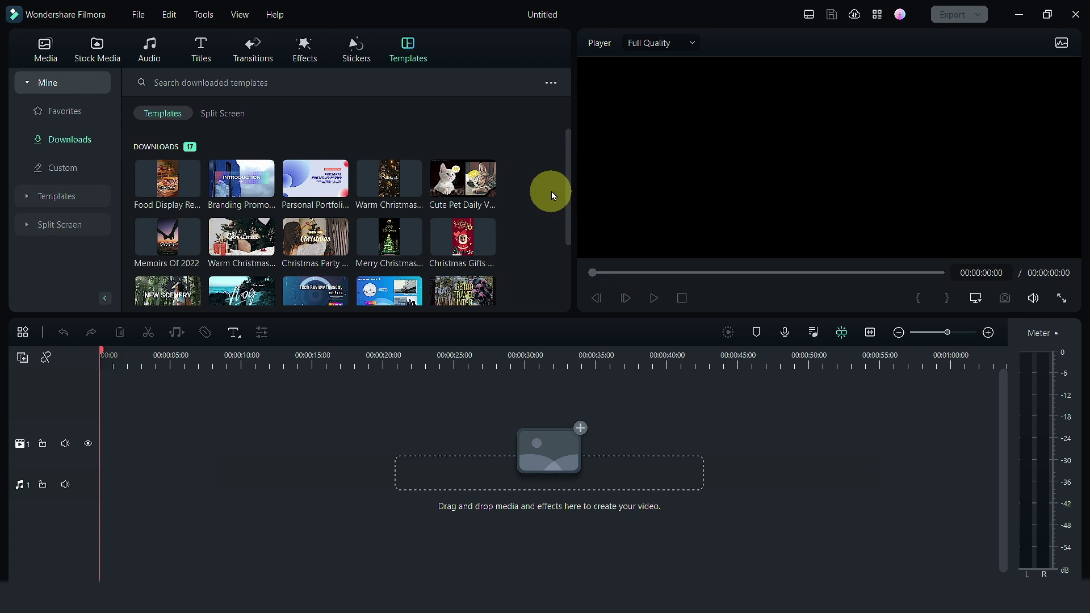
{"action": "scroll", "coordinate": [262, 219], "scroll_direction": "down", "scroll_amount": 1}
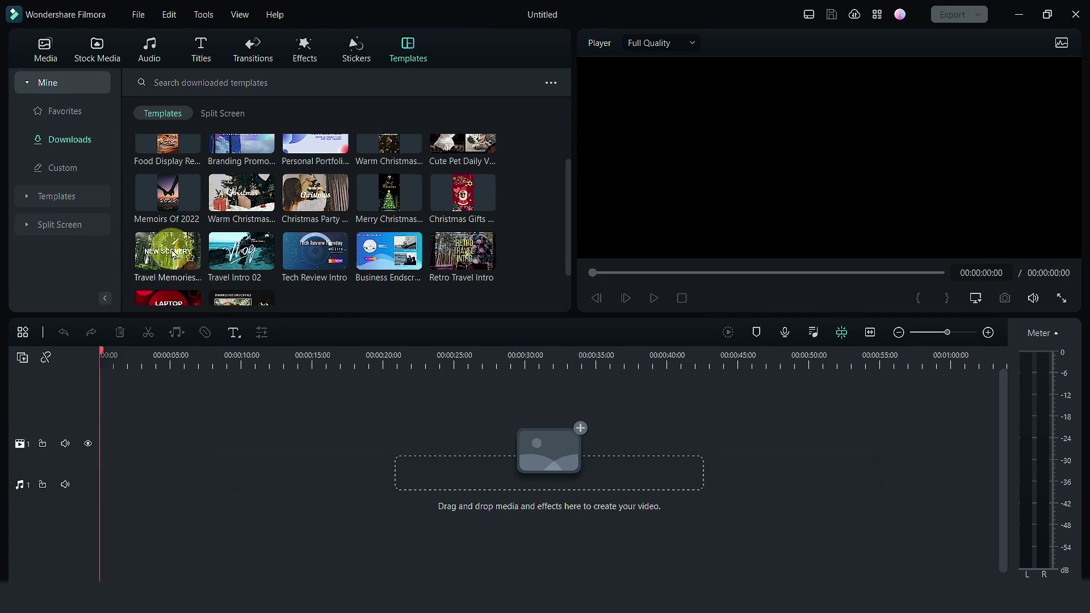
Add the Travel Memories template to the timeline, preview its TRAVEL STORY title, and zoom in.
{"action": "left_click_drag", "start_coordinate": [161, 251], "coordinate": [102, 454]}
{"action": "left_click_drag", "start_coordinate": [1003, 429], "coordinate": [1007, 470]}
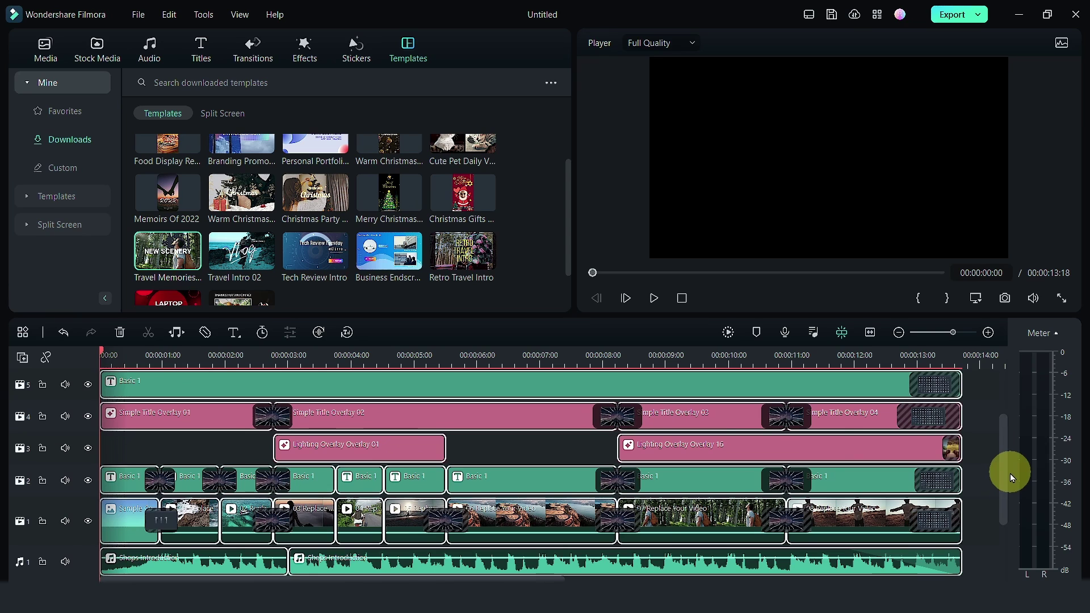
{"action": "left_click", "coordinate": [129, 357]}
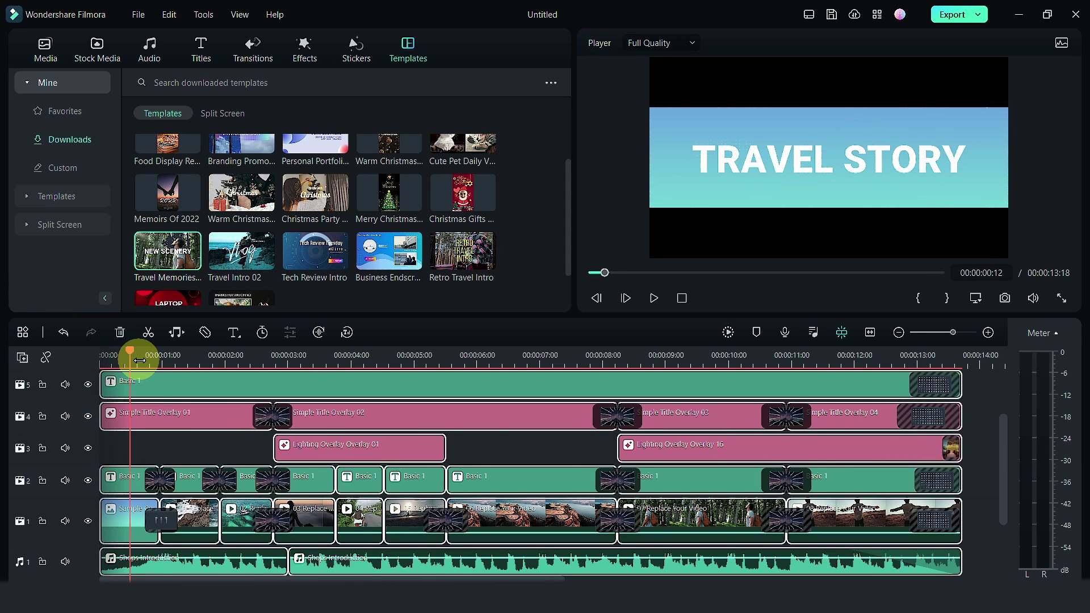
{"action": "left_click_drag", "start_coordinate": [142, 362], "coordinate": [176, 368]}
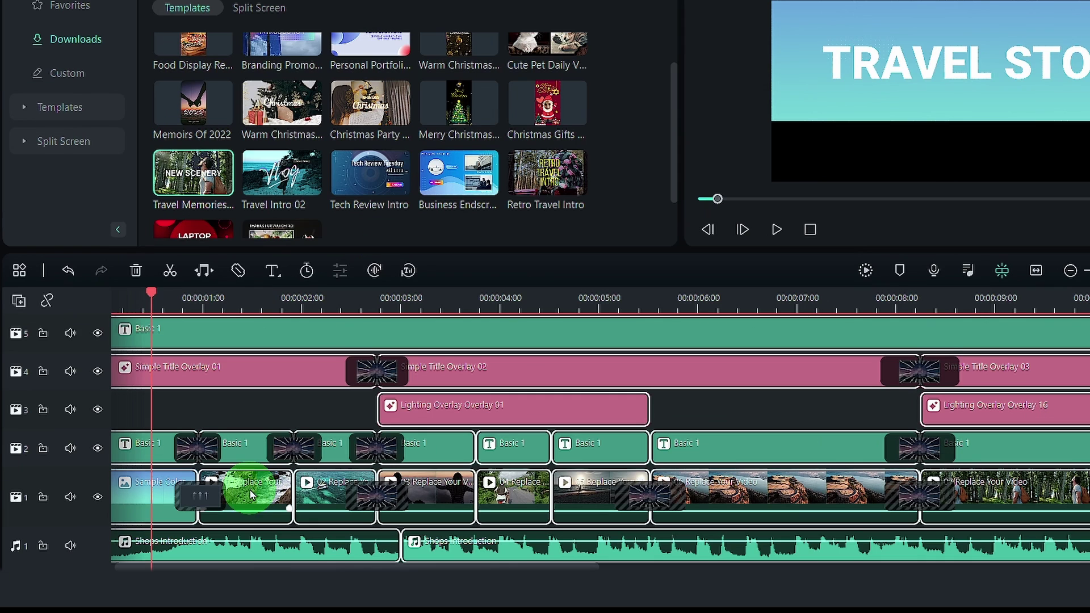
{"action": "left_click", "coordinate": [214, 518]}
{"action": "left_click", "coordinate": [200, 361]}
Hide and re-show tracks 5, 4 and 3 to inspect each layer's contribution.
{"action": "scroll", "coordinate": [97, 397], "scroll_direction": "up", "scroll_amount": 1}
{"action": "left_click", "coordinate": [97, 334]}
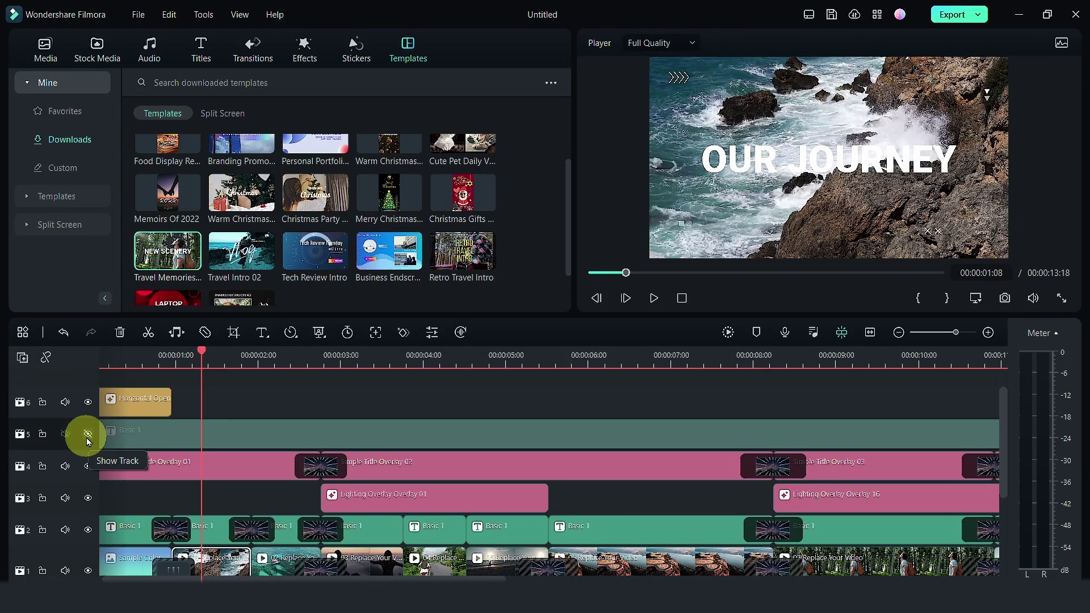
{"action": "left_click", "coordinate": [88, 435]}
{"action": "left_click", "coordinate": [88, 466]}
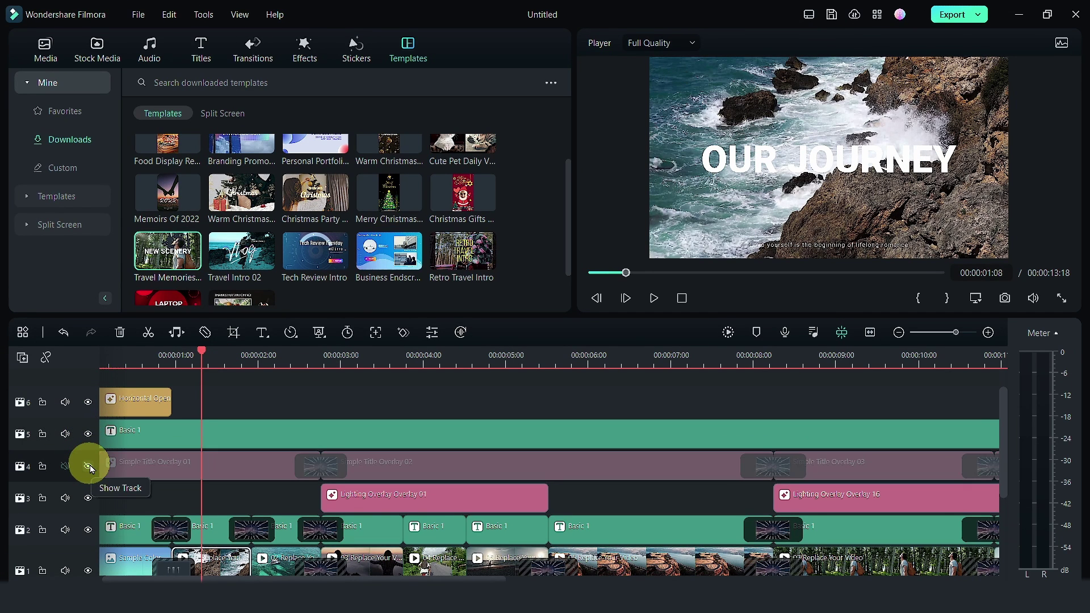
{"action": "left_click", "coordinate": [88, 466]}
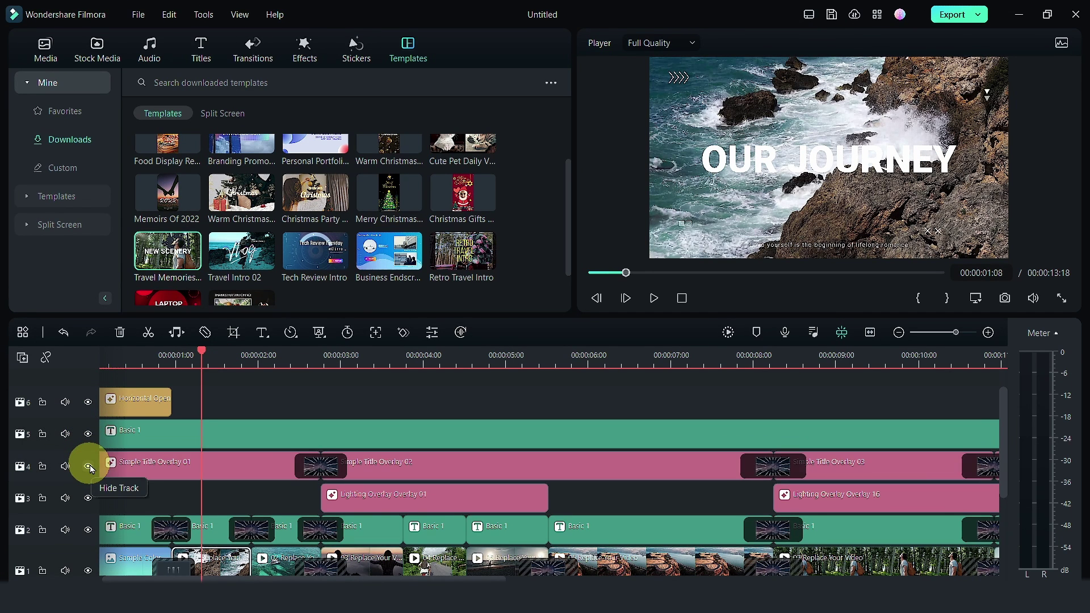
{"action": "left_click", "coordinate": [88, 498]}
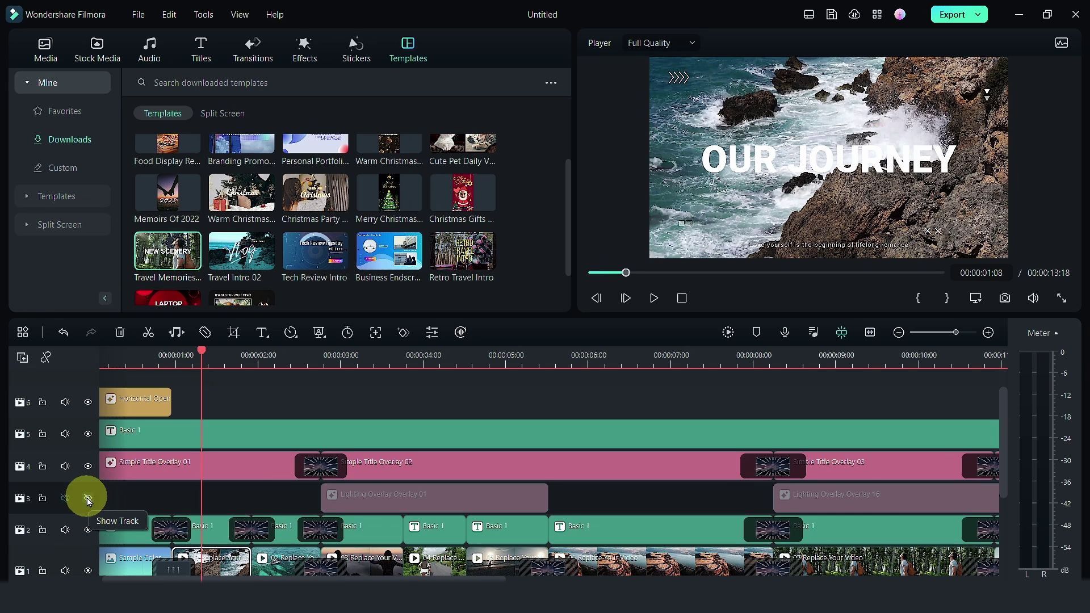
{"action": "left_click", "coordinate": [88, 498]}
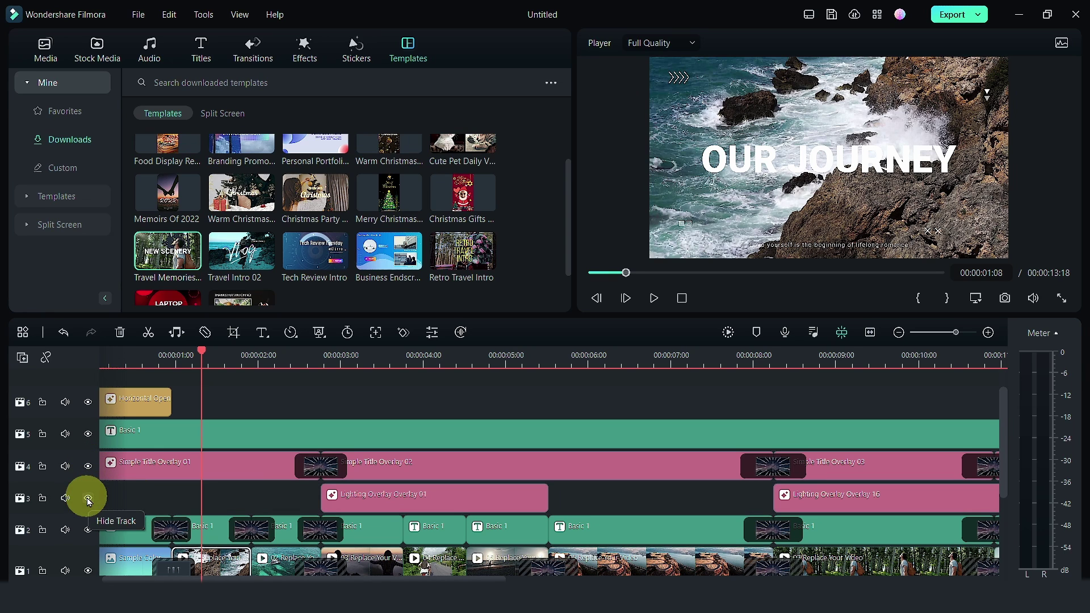
Import the Cameron Highlands waterfall, Cameron Valley Tea and Concubine Lane Umbrella clips into the media library.
{"action": "left_click", "coordinate": [45, 51]}
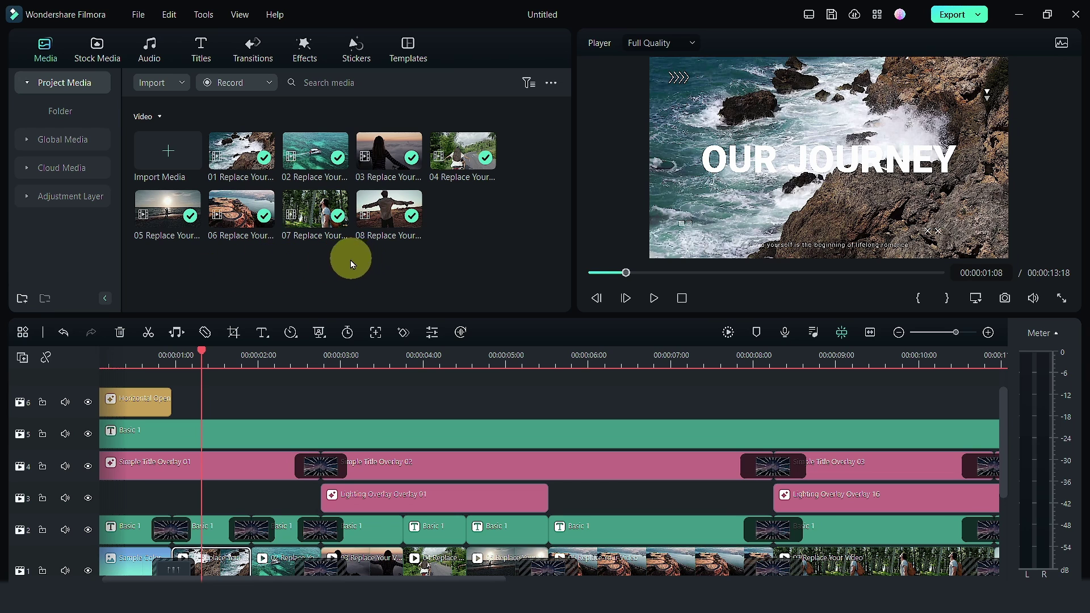
{"action": "mouse_move", "coordinate": [146, 607]}
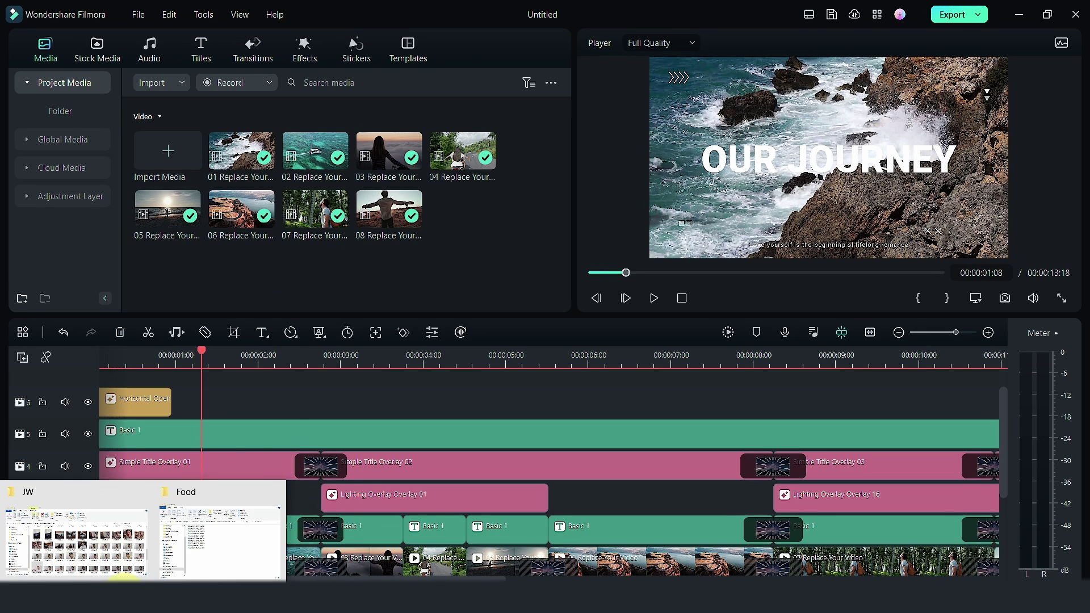
{"action": "left_click", "coordinate": [71, 536]}
{"action": "left_click_drag", "start_coordinate": [770, 258], "coordinate": [244, 216]}
{"action": "left_click_drag", "start_coordinate": [850, 256], "coordinate": [244, 301]}
{"action": "scroll", "coordinate": [851, 341], "scroll_direction": "down", "scroll_amount": 2}
{"action": "left_click", "coordinate": [851, 420]}
{"action": "scroll", "coordinate": [852, 369], "scroll_direction": "down", "scroll_amount": 2}
{"action": "left_click_drag", "start_coordinate": [851, 340], "coordinate": [233, 284]}
{"action": "scroll", "coordinate": [868, 435], "scroll_direction": "down", "scroll_amount": 1}
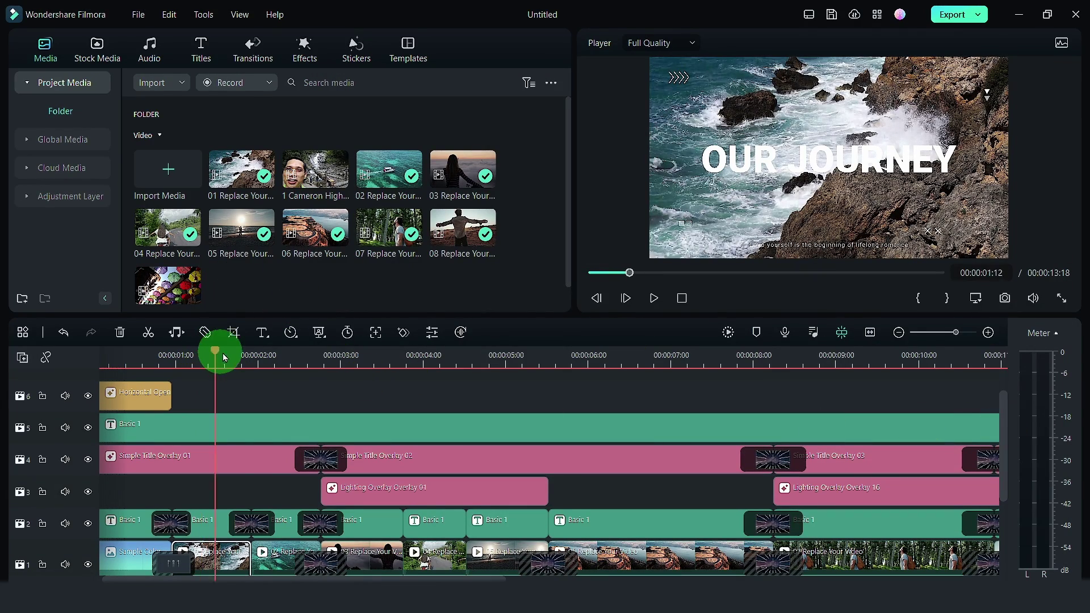
Replace the placeholder on video track 1 with the Concubine Lane footage.
{"action": "mouse_move", "coordinate": [225, 358]}
{"action": "left_mouse_down"}
{"action": "mouse_move", "coordinate": [341, 356]}
{"action": "mouse_move", "coordinate": [217, 361]}
{"action": "left_mouse_up"}
{"action": "scroll", "coordinate": [364, 309], "scroll_direction": "down", "scroll_amount": 1}
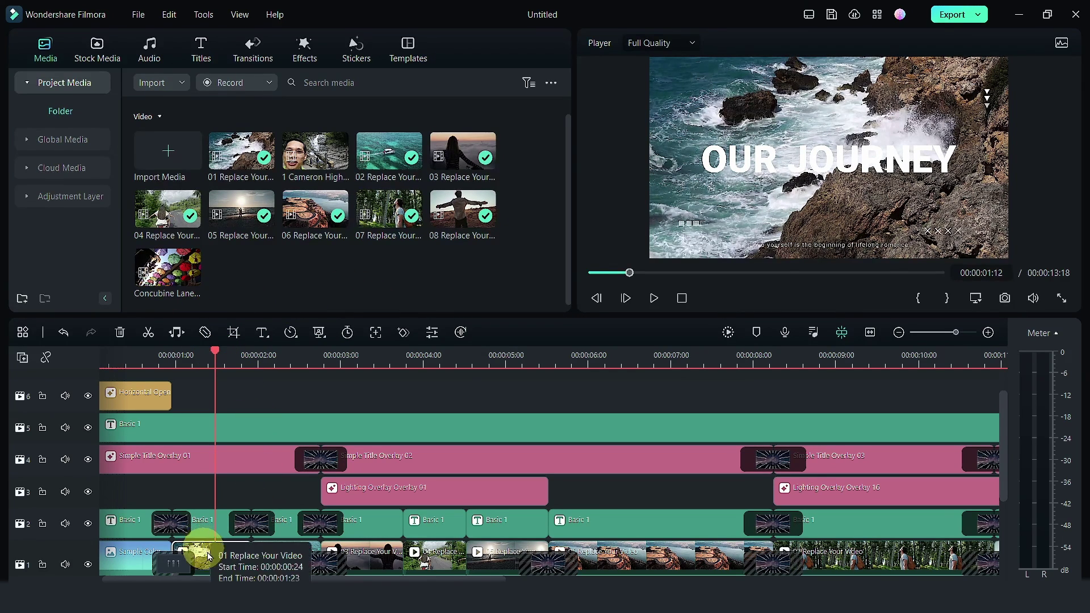
{"action": "scroll", "coordinate": [206, 554], "scroll_direction": "down", "scroll_amount": 2}
{"action": "left_click_drag", "start_coordinate": [189, 207], "coordinate": [204, 469]}
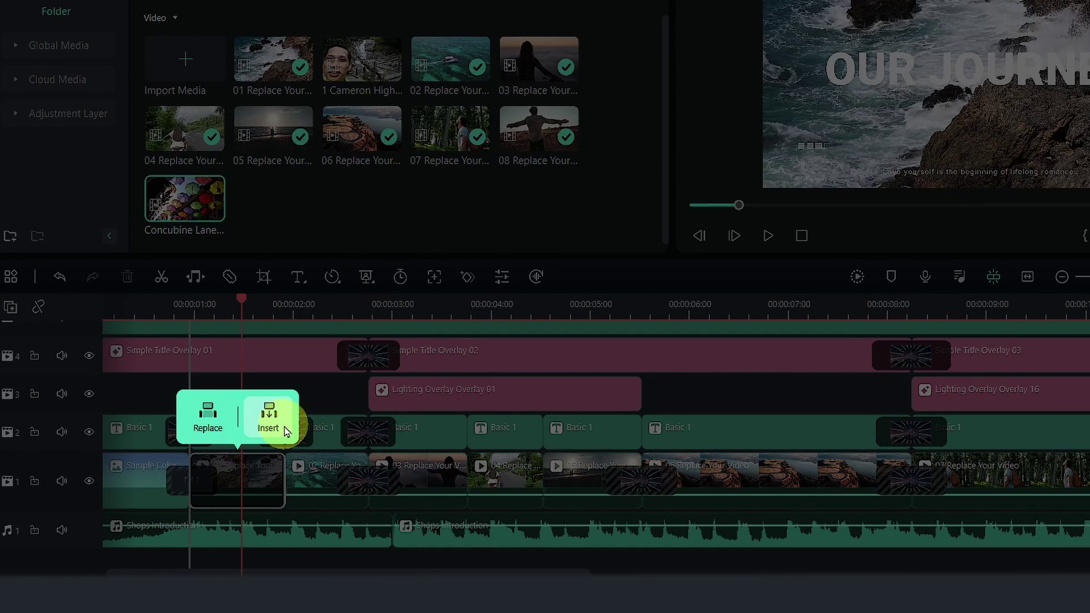
{"action": "left_click", "coordinate": [209, 428]}
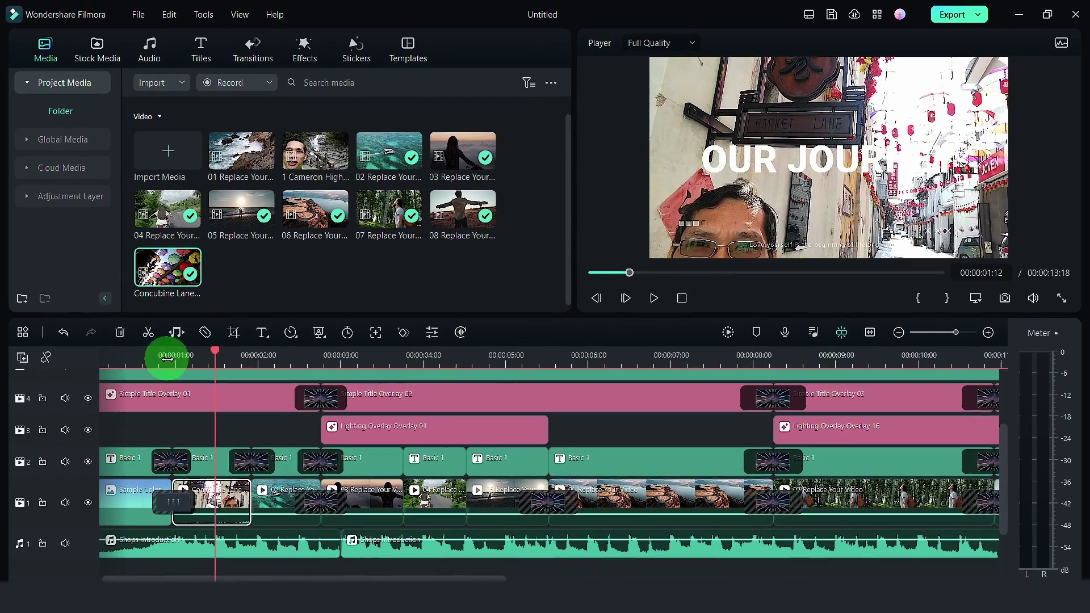
Play back the edited opening and preview the Concubine Lane clip in the player.
{"action": "left_click", "coordinate": [174, 344]}
{"action": "key", "text": "space"}
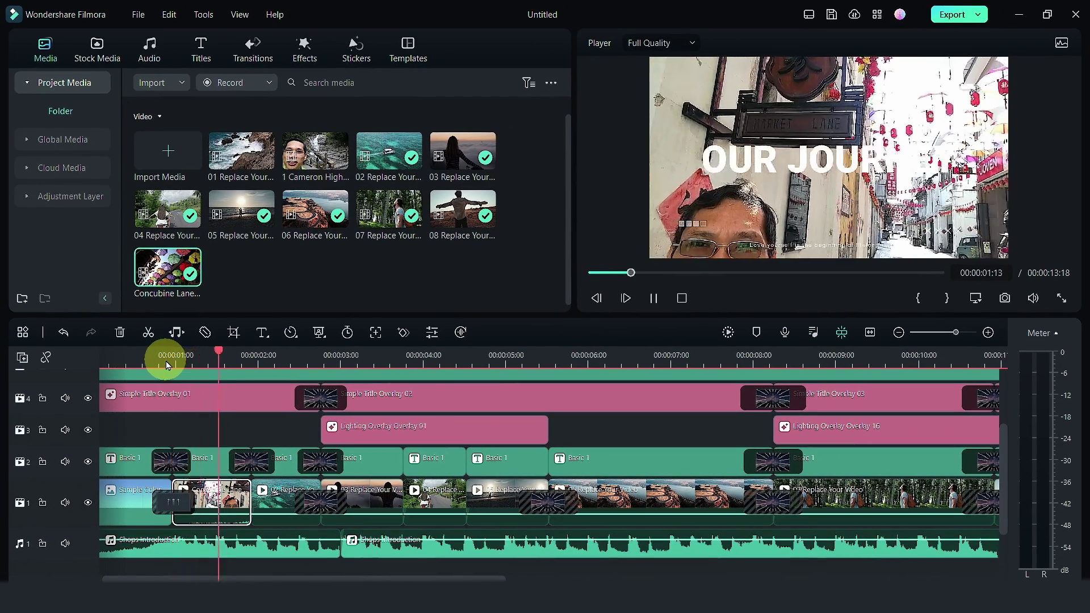
{"action": "key", "text": "space"}
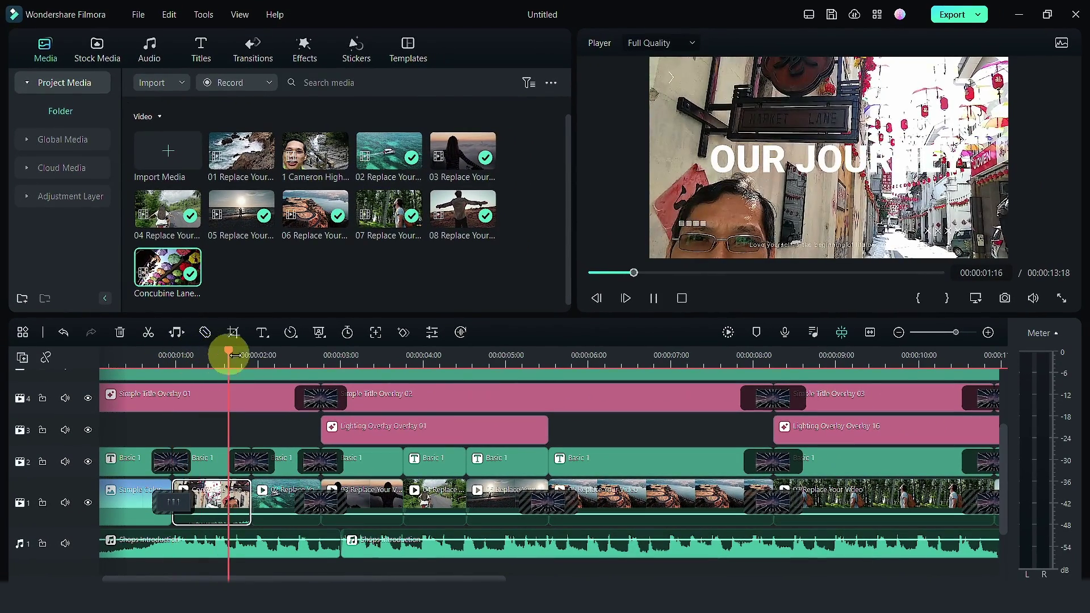
{"action": "left_click_drag", "start_coordinate": [228, 351], "coordinate": [246, 351]}
{"action": "left_click", "coordinate": [166, 274]}
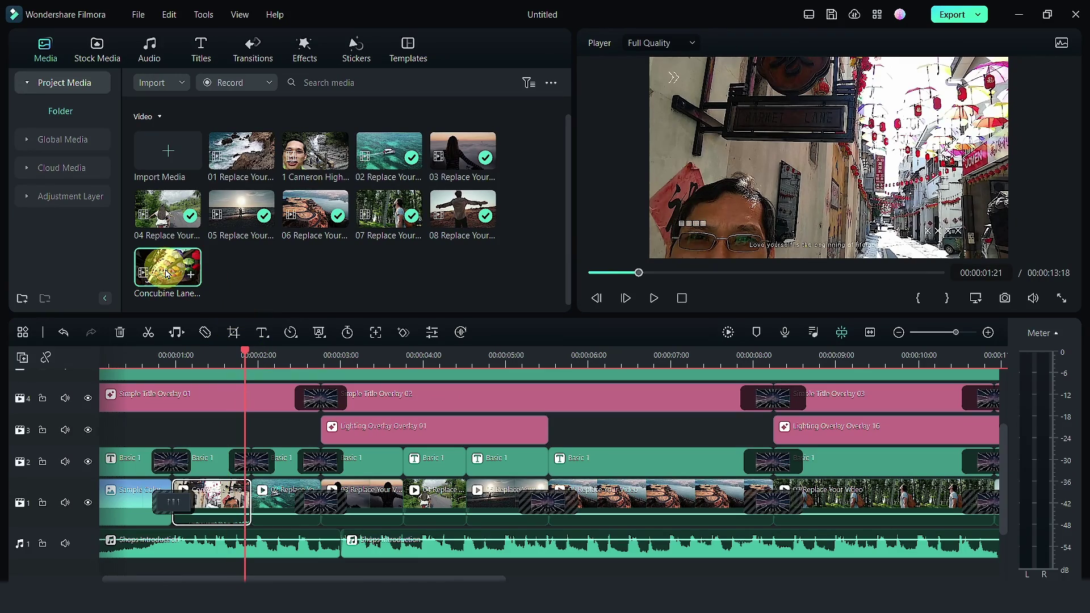
{"action": "left_click_drag", "start_coordinate": [594, 272], "coordinate": [807, 276]}
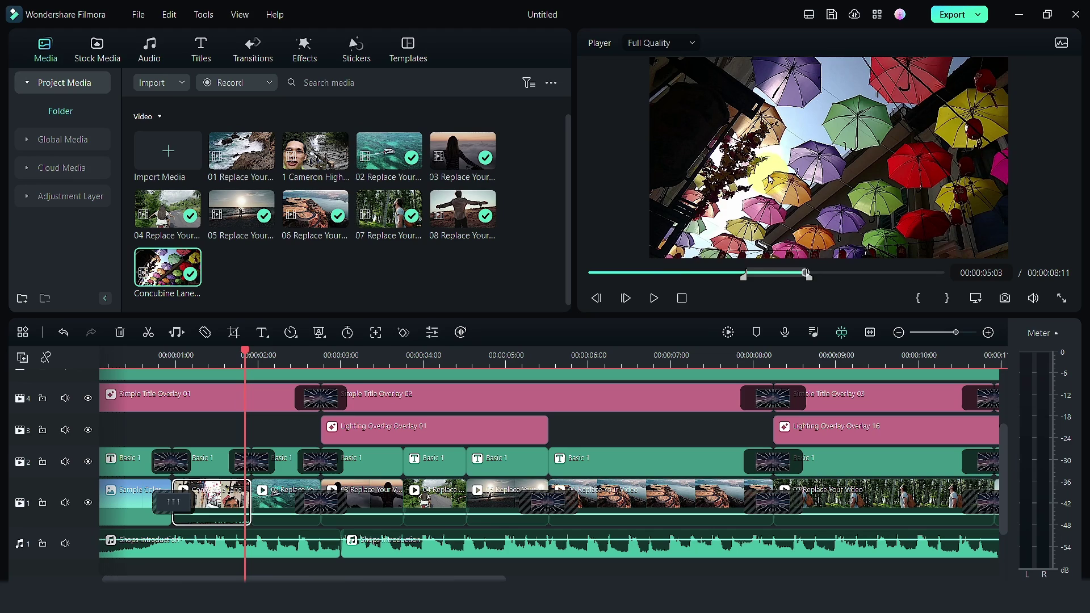
Replace the 04 placeholder with Concubine Lane, play it back, then undo the replacement.
{"action": "left_click_drag", "start_coordinate": [769, 179], "coordinate": [438, 500]}
{"action": "left_click", "coordinate": [409, 449]}
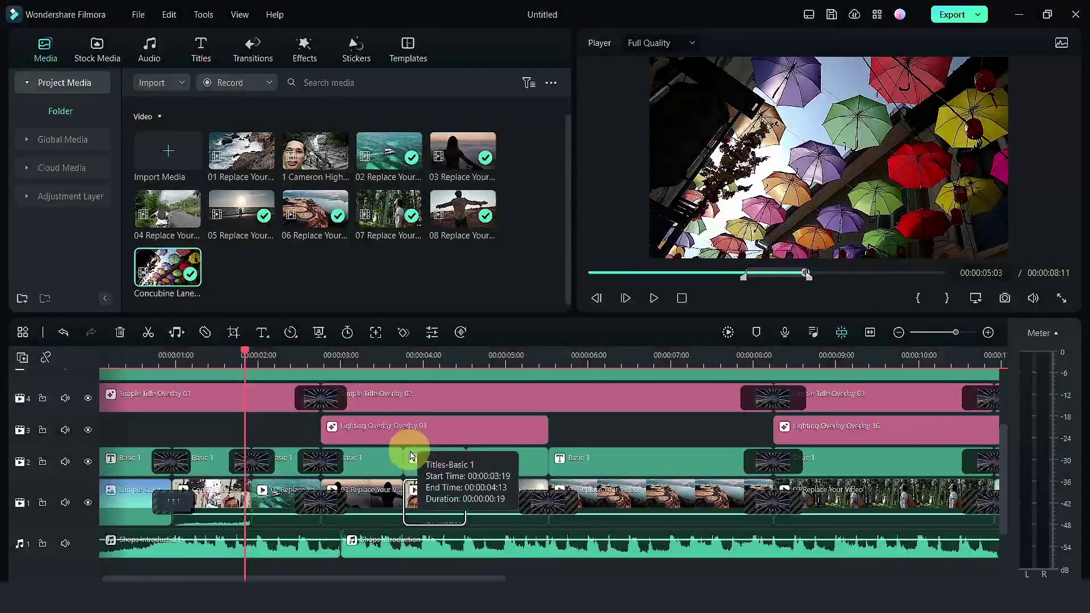
{"action": "left_click", "coordinate": [411, 366]}
{"action": "key", "text": "space"}
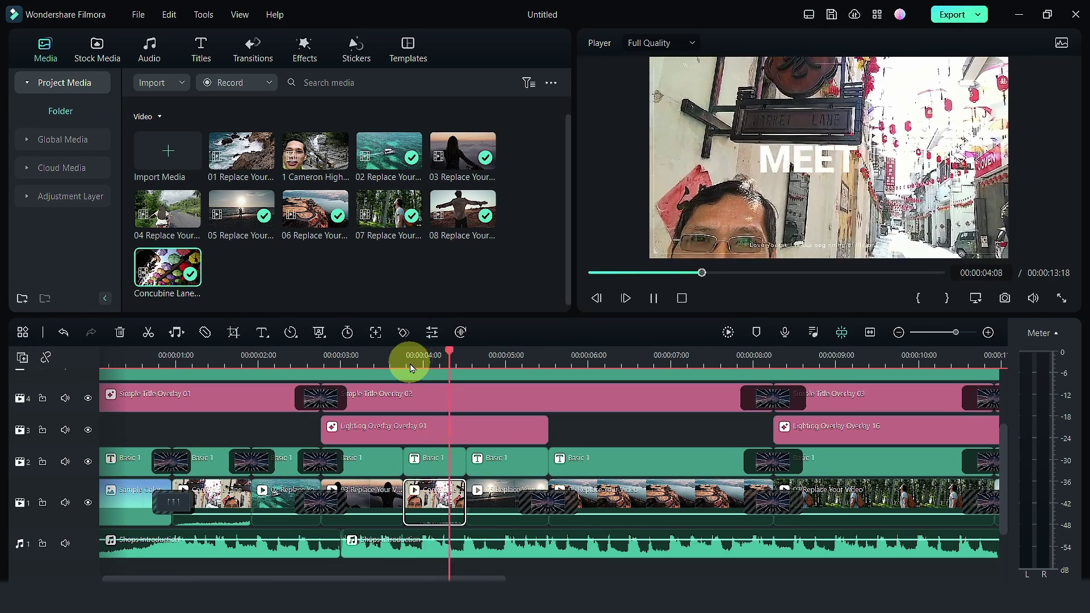
{"action": "key", "text": "ctrl+z"}
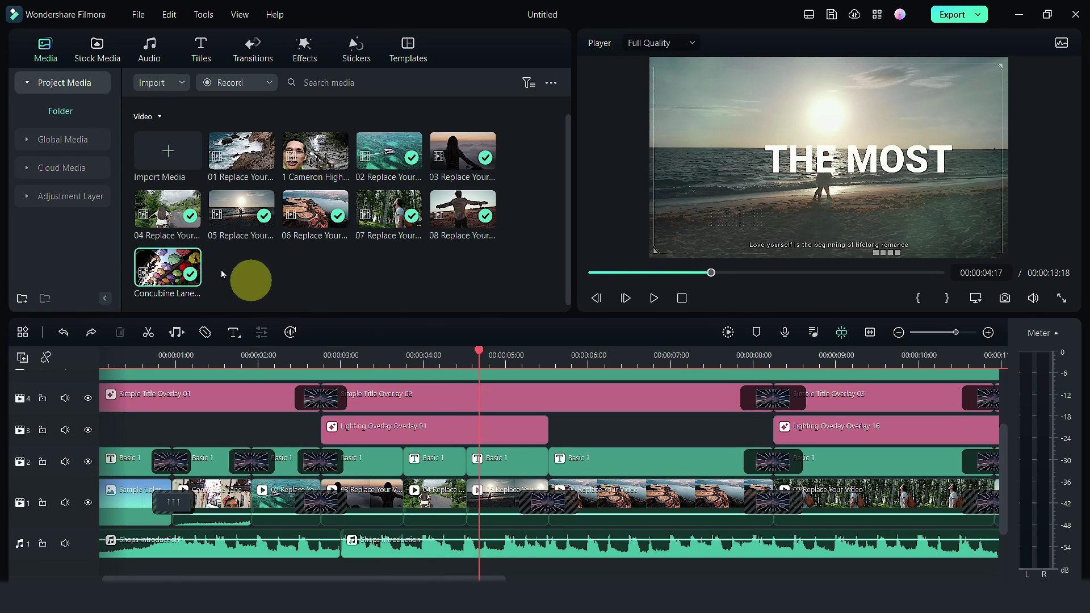
Replace the 06 placeholder with the Cameron Highlands footage and play that section.
{"action": "left_click_drag", "start_coordinate": [329, 162], "coordinate": [594, 482]}
{"action": "left_click", "coordinate": [637, 450]}
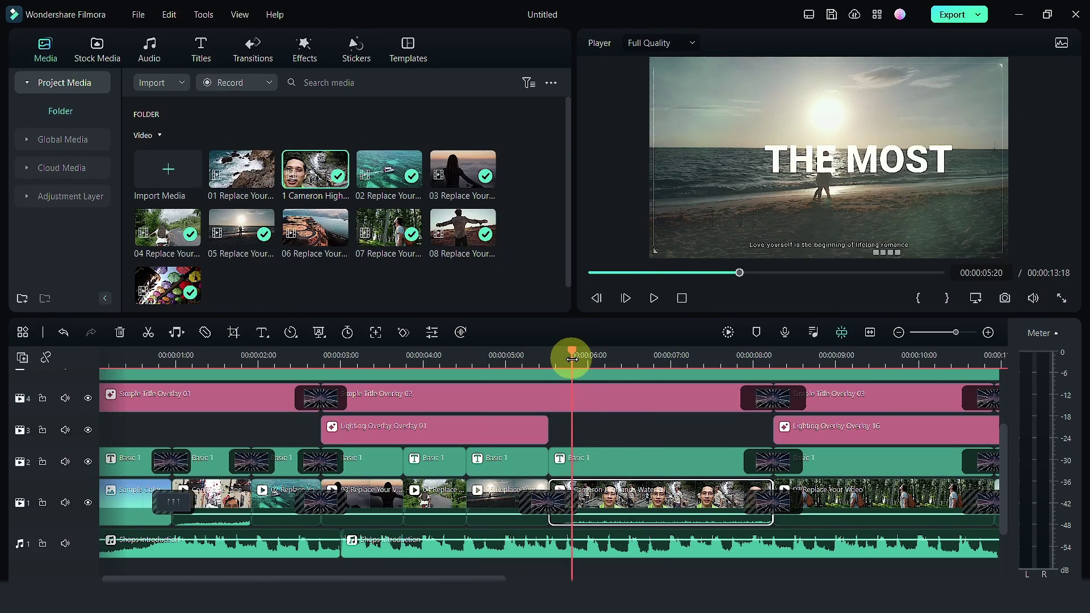
{"action": "key", "text": "space"}
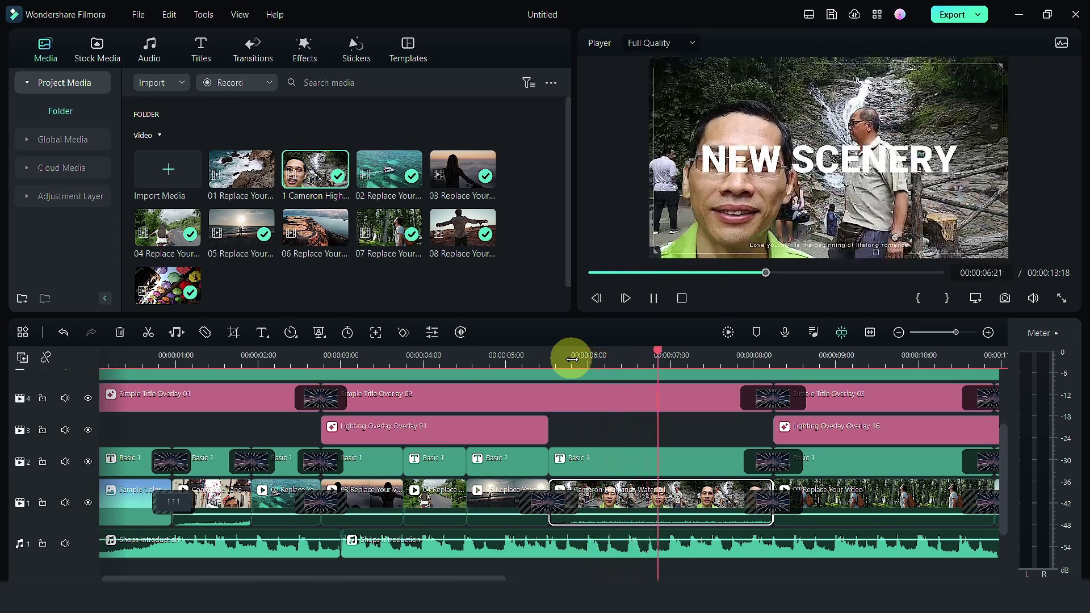
{"action": "key", "text": "space"}
Set the NEW SCENERY title's font size to 64 and change its text to 'Lata Kinjang'.
{"action": "double_click", "coordinate": [741, 170]}
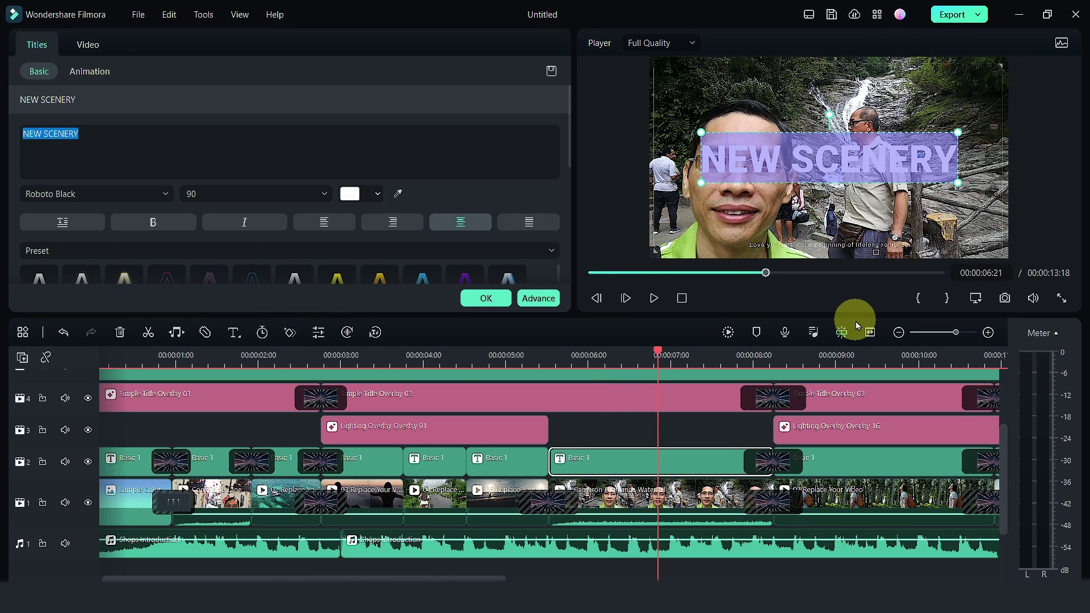
{"action": "left_click", "coordinate": [322, 194]}
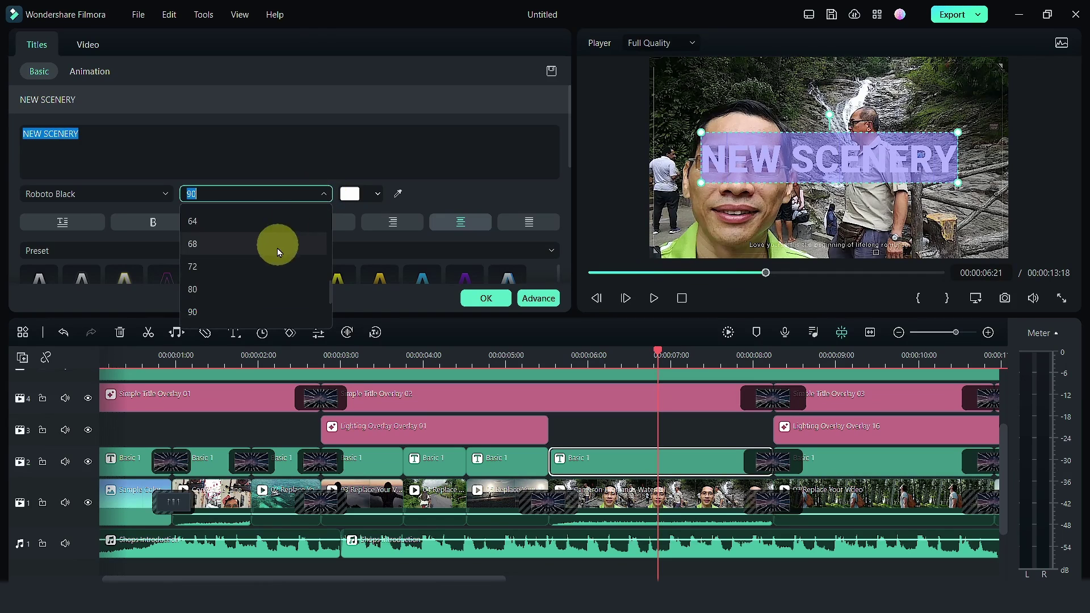
{"action": "left_click", "coordinate": [254, 294]}
{"action": "left_click", "coordinate": [322, 193]}
{"action": "left_click", "coordinate": [280, 222]}
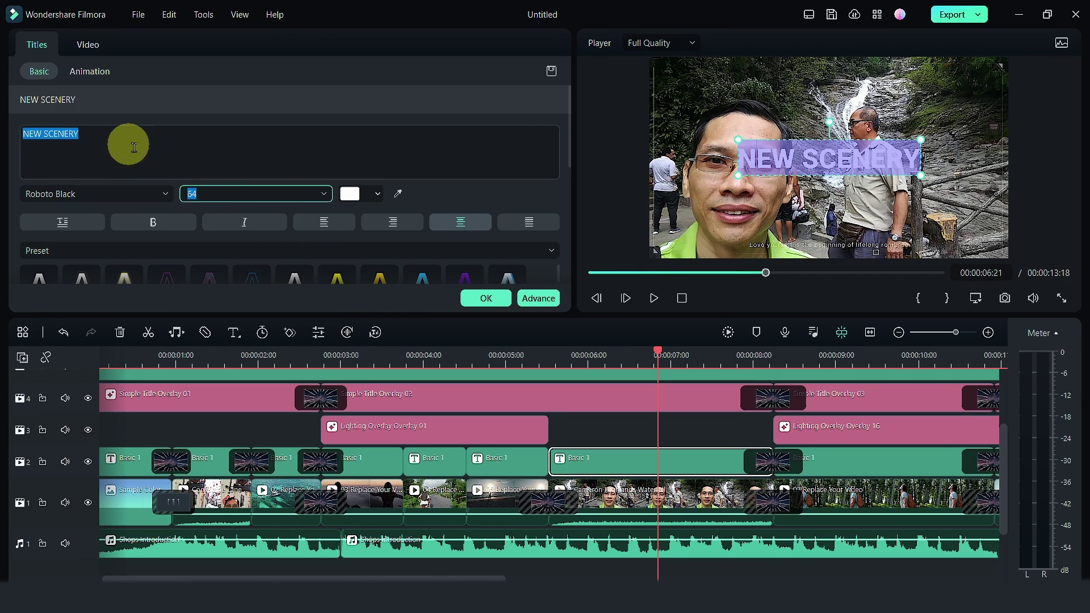
{"action": "left_click_drag", "start_coordinate": [94, 137], "coordinate": [19, 122]}
{"action": "type", "text": "La"}
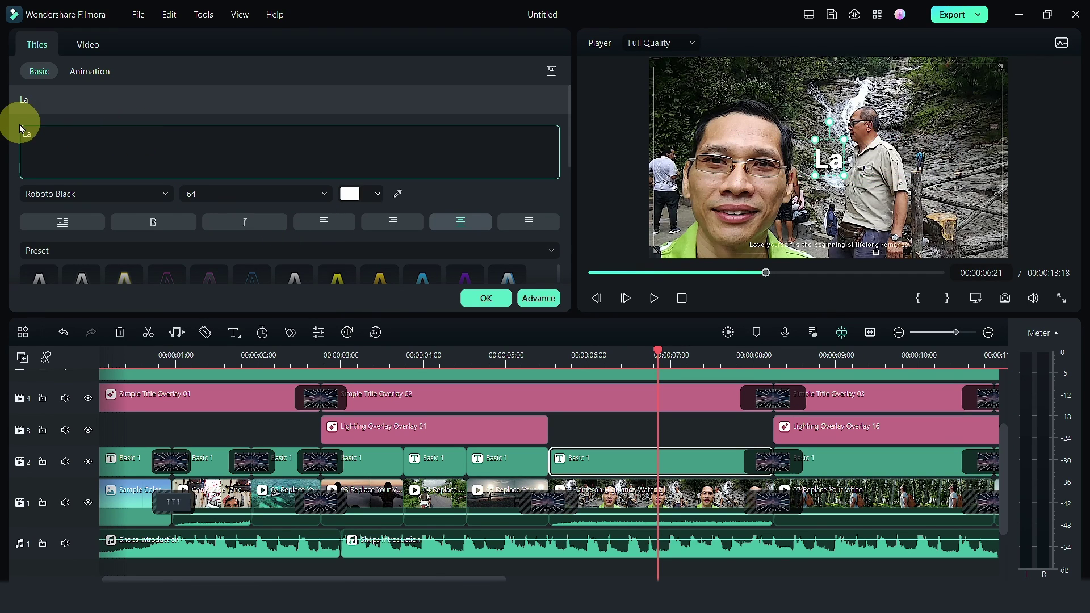
{"action": "type", "text": "ta Kinjang"}
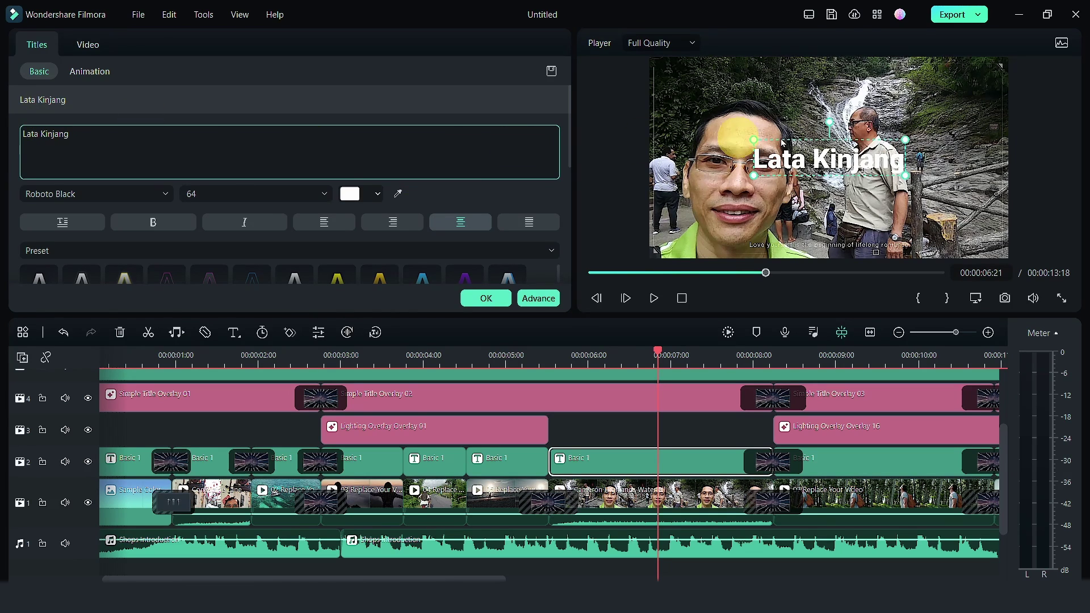
{"action": "left_click", "coordinate": [399, 126]}
Lower the Lata Kinjang title to Transform Position Y -149.
{"action": "scroll", "coordinate": [250, 118], "scroll_direction": "down", "scroll_amount": 3}
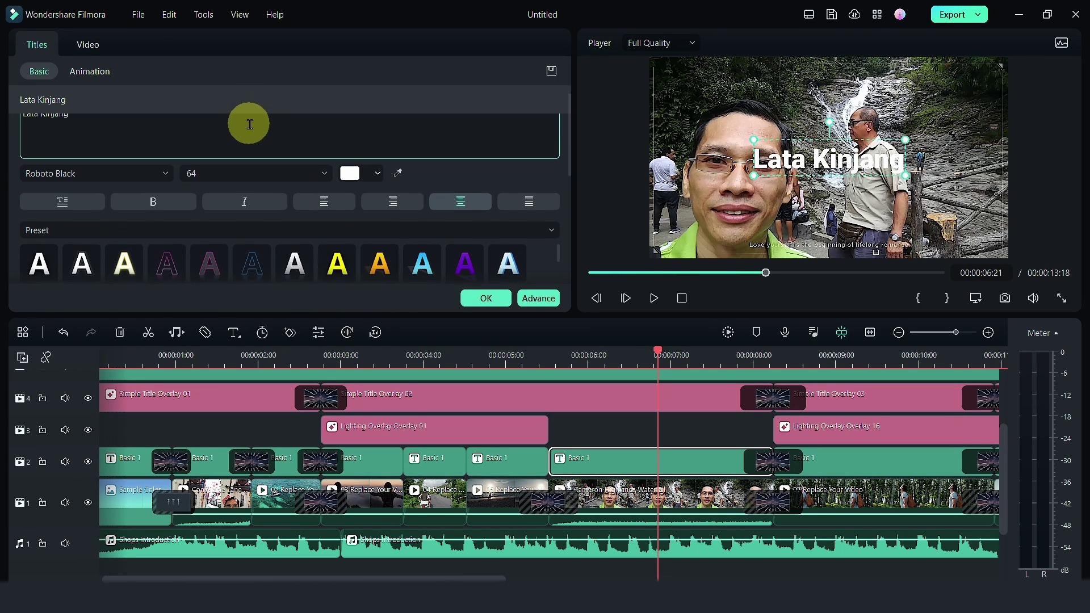
{"action": "scroll", "coordinate": [258, 152], "scroll_direction": "up", "scroll_amount": 3}
{"action": "scroll", "coordinate": [258, 152], "scroll_direction": "down", "scroll_amount": 3}
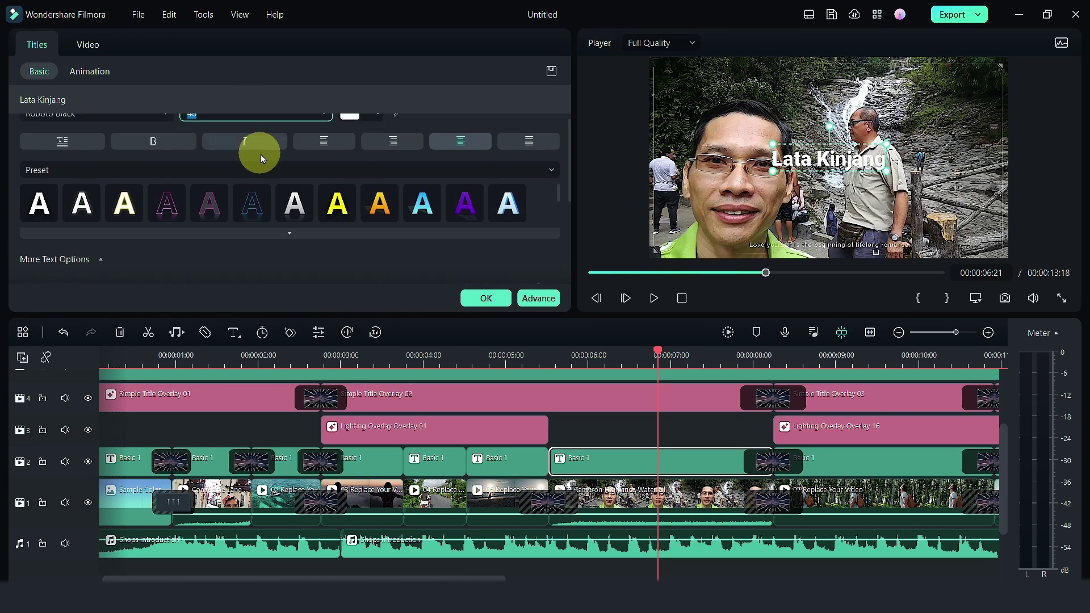
{"action": "scroll", "coordinate": [165, 217], "scroll_direction": "down", "scroll_amount": 3}
{"action": "scroll", "coordinate": [195, 189], "scroll_direction": "down", "scroll_amount": 2}
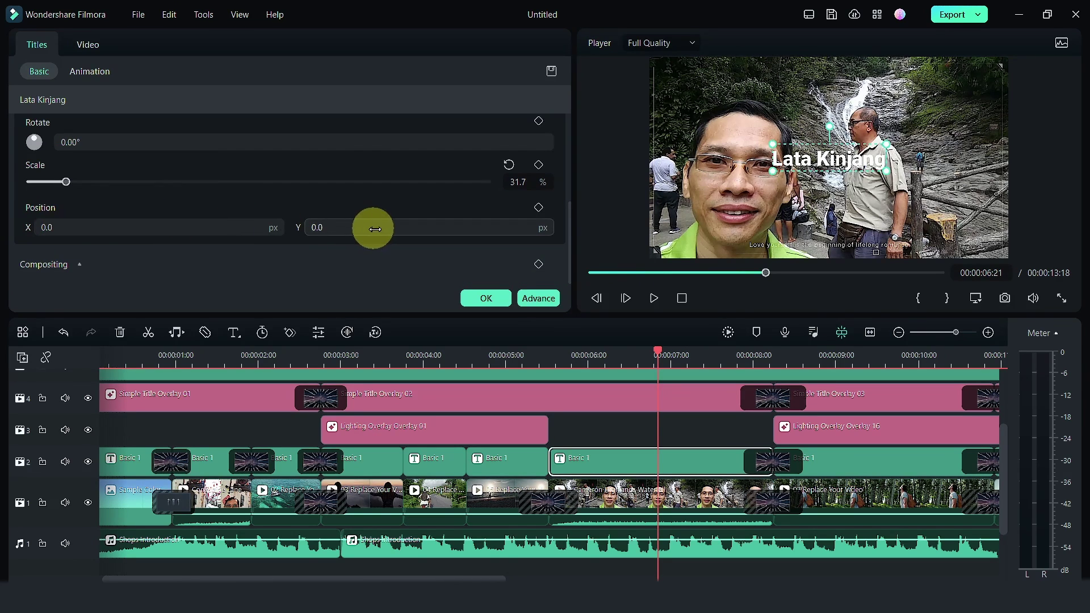
{"action": "left_click_drag", "start_coordinate": [341, 227], "coordinate": [261, 227]}
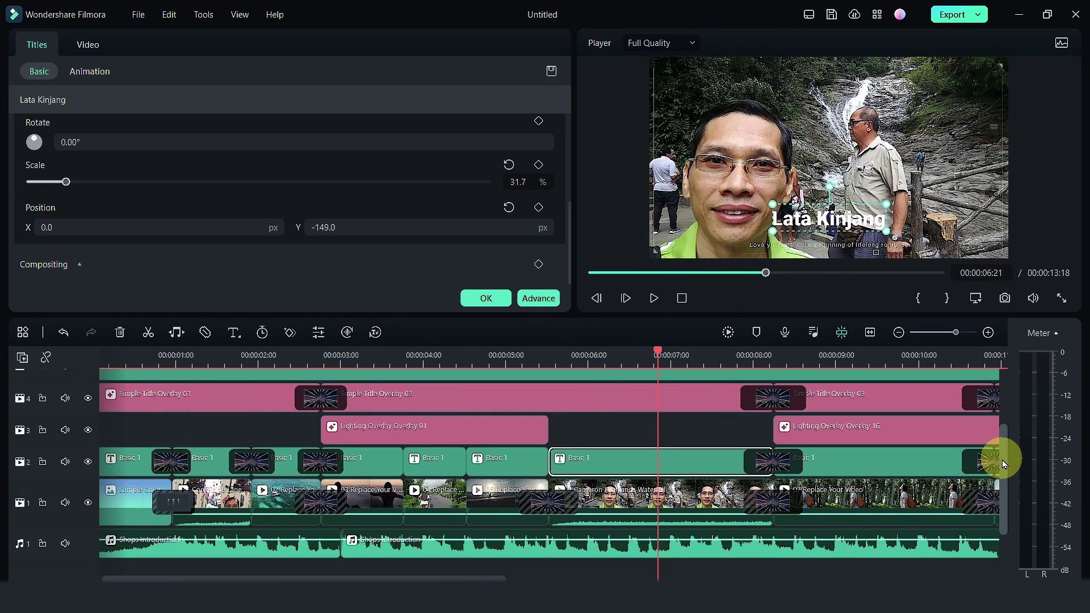
{"action": "left_click_drag", "start_coordinate": [1003, 460], "coordinate": [1009, 432]}
Hide the title layer on track 5 and confirm the title edits with OK.
{"action": "left_click", "coordinate": [88, 419]}
{"action": "left_click", "coordinate": [88, 419]}
{"action": "left_click", "coordinate": [88, 419]}
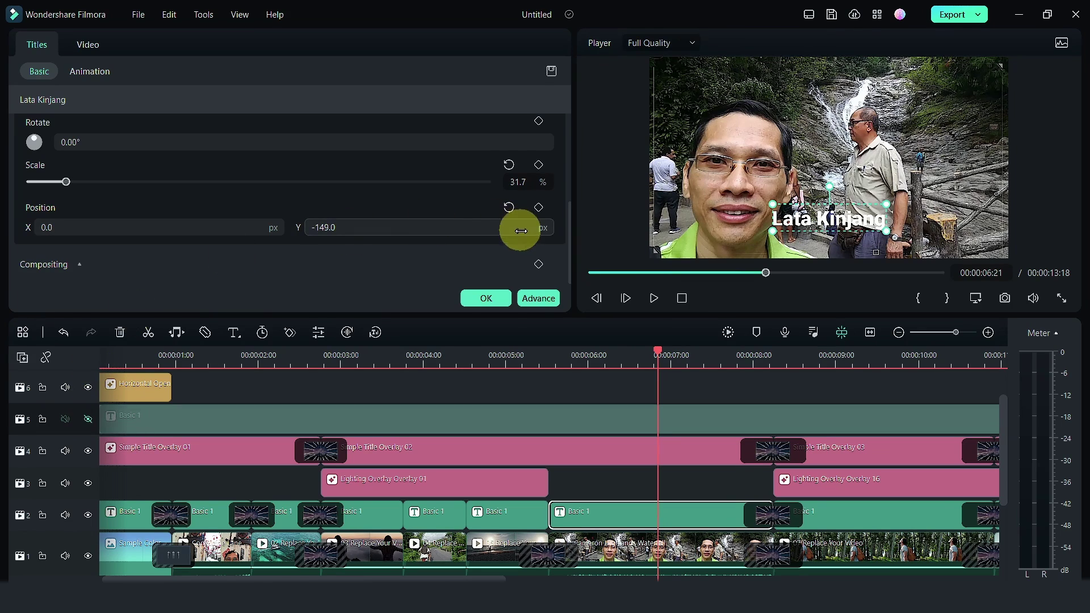
{"action": "left_click", "coordinate": [485, 297]}
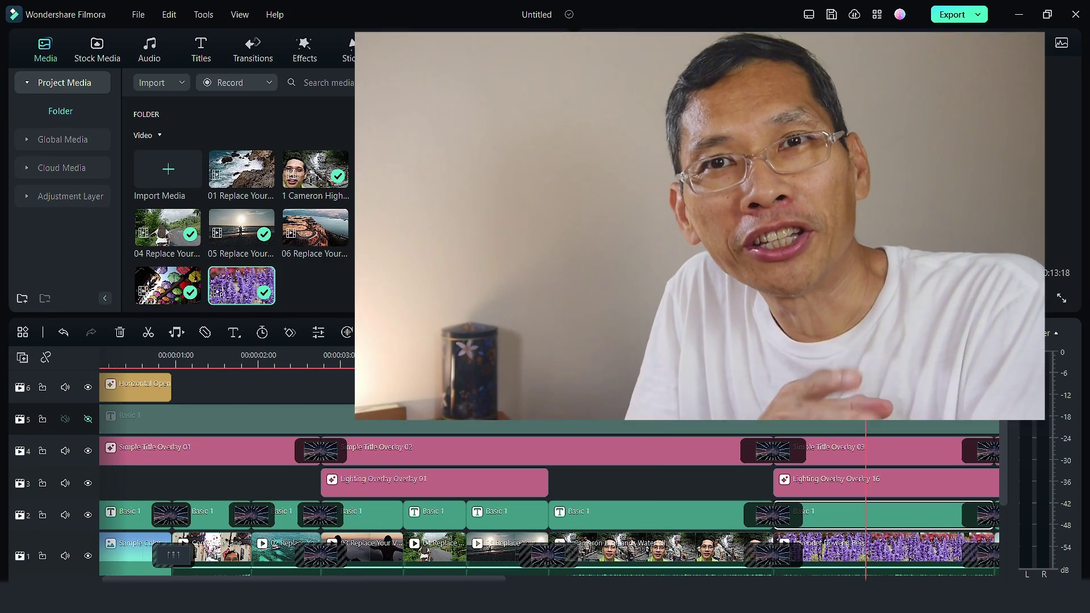